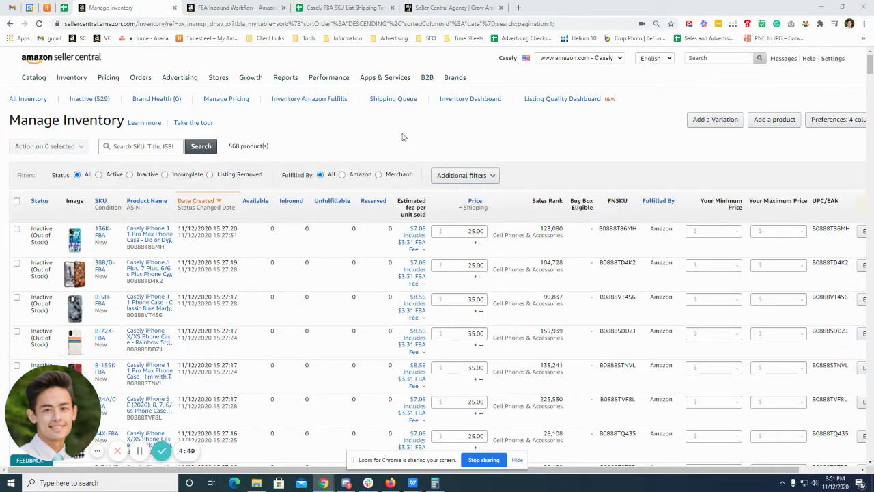
Step: Scroll the 568-product Manage Inventory listing down and back to the top
{"action": "scroll", "coordinate": [411, 138], "scroll_direction": "down", "scroll_amount": 1}
{"action": "scroll", "coordinate": [412, 140], "scroll_direction": "up", "scroll_amount": 1}
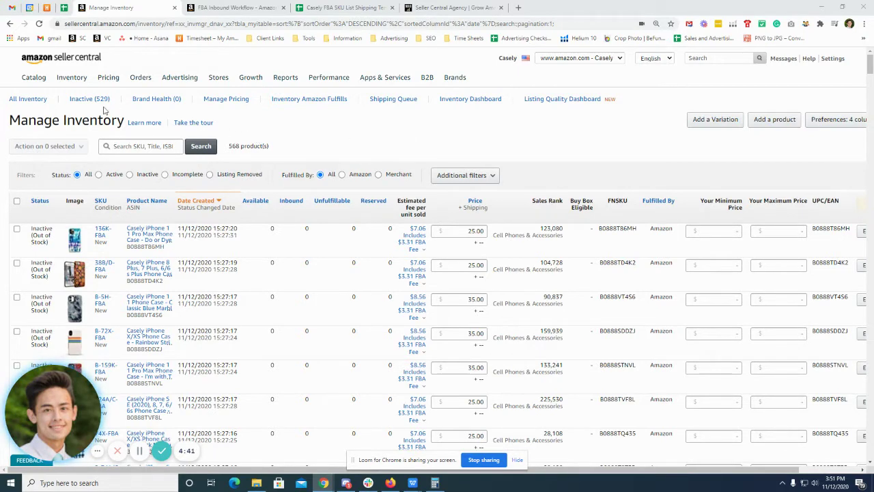
{"action": "mouse_move", "coordinate": [71, 77]}
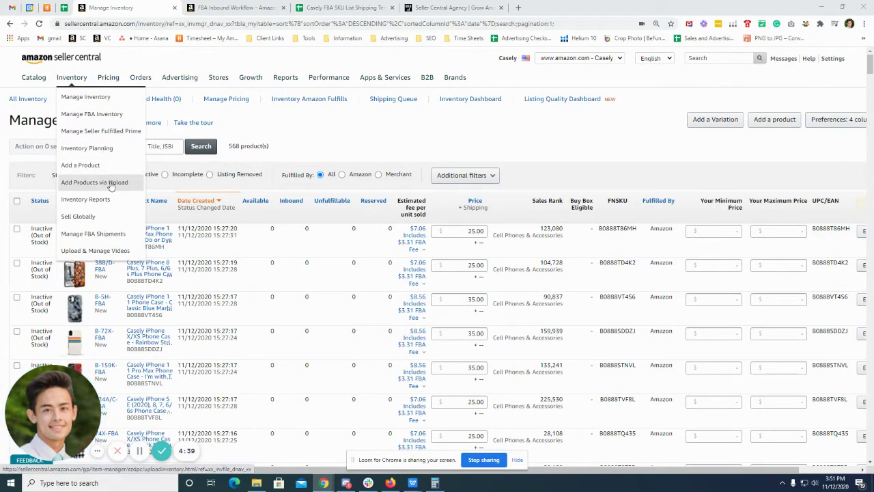
Step: Go from the FBA Shipping Queue to the Upload Shipping Plan File page and review earlier uploads
{"action": "left_click", "coordinate": [105, 235]}
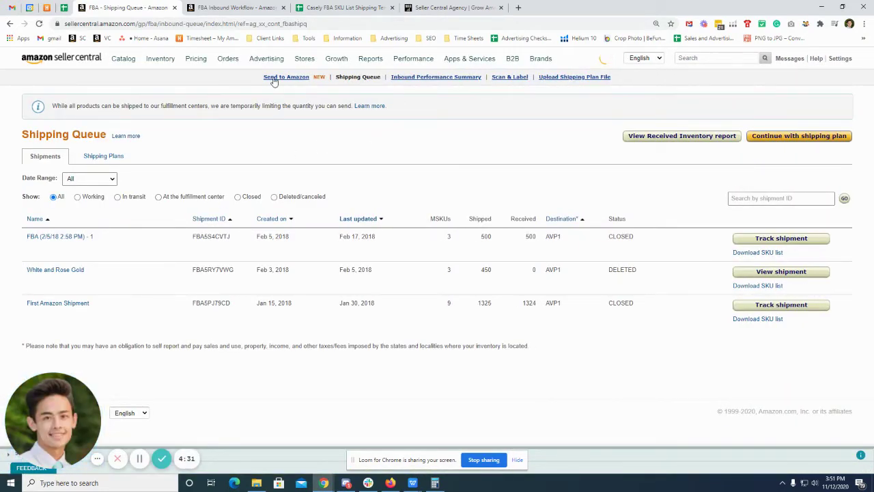
{"action": "left_click", "coordinate": [555, 99]}
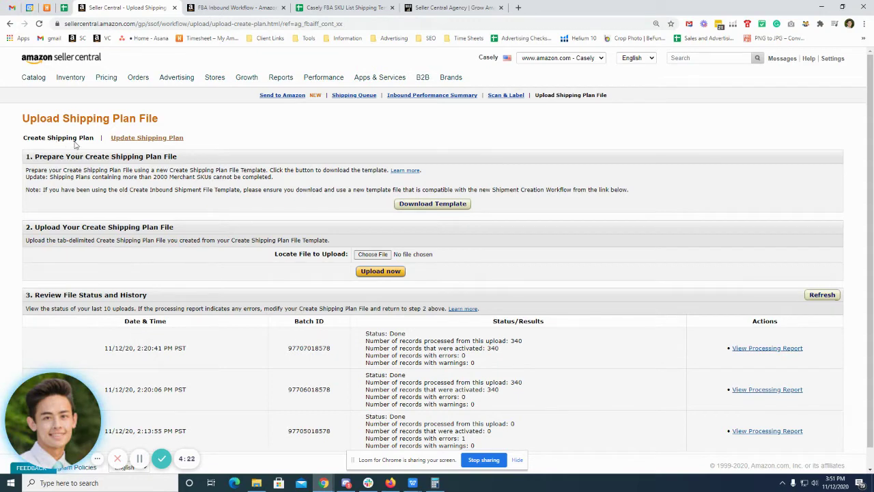
{"action": "scroll", "coordinate": [420, 208], "scroll_direction": "down", "scroll_amount": 1}
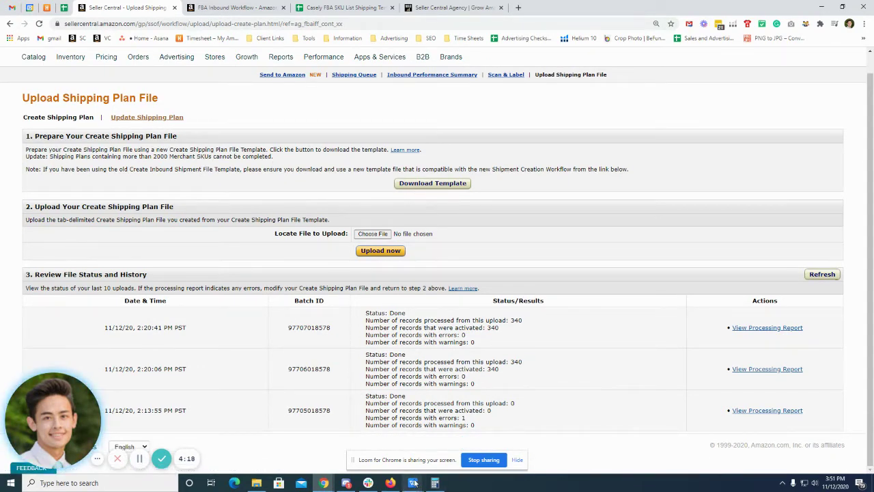
Step: Bring up the WPS template workbook and browse the Create Plan Template's SKUs and quantities
{"action": "mouse_move", "coordinate": [413, 483]}
{"action": "left_click", "coordinate": [454, 434]}
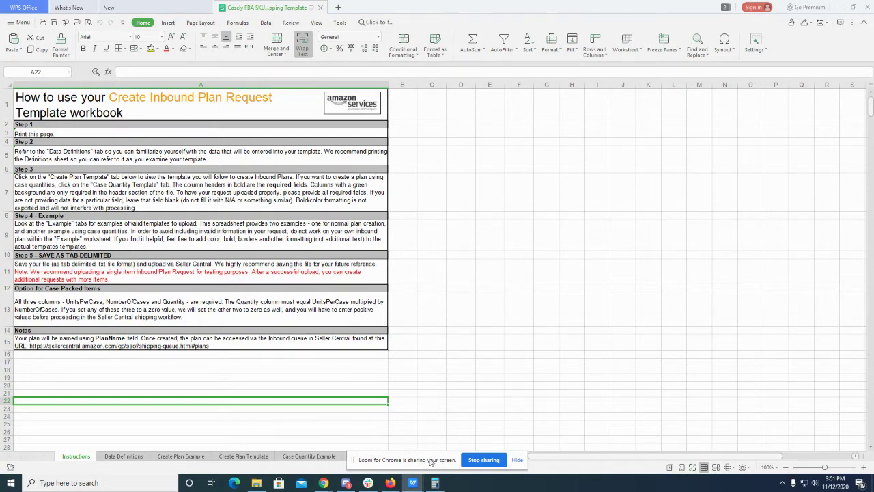
{"action": "left_click", "coordinate": [517, 459]}
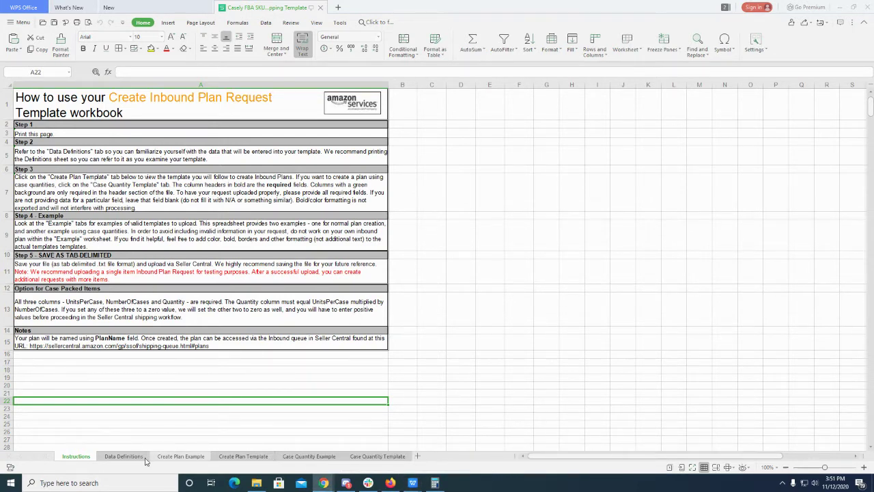
{"action": "left_click", "coordinate": [249, 456]}
{"action": "scroll", "coordinate": [226, 359], "scroll_direction": "down", "scroll_amount": 10}
{"action": "scroll", "coordinate": [137, 319], "scroll_direction": "down", "scroll_amount": 8}
{"action": "scroll", "coordinate": [140, 323], "scroll_direction": "down", "scroll_amount": 8}
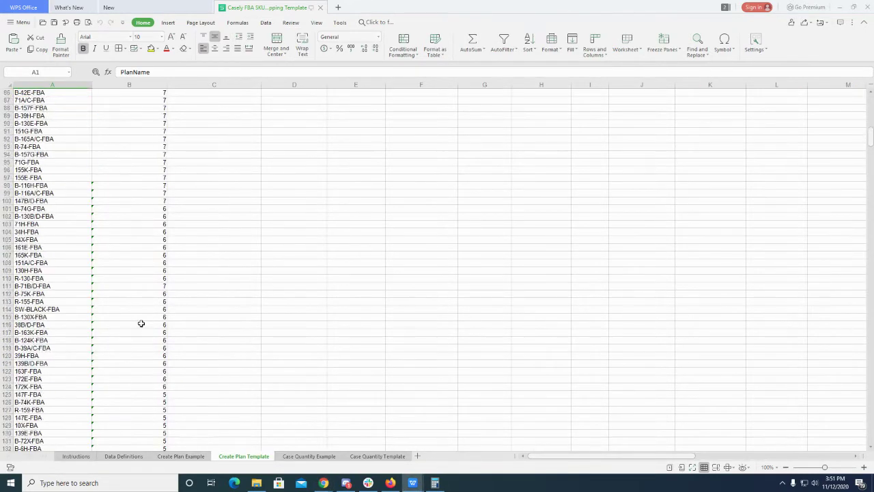
{"action": "scroll", "coordinate": [141, 317], "scroll_direction": "up", "scroll_amount": 6}
{"action": "scroll", "coordinate": [140, 314], "scroll_direction": "up", "scroll_amount": 5}
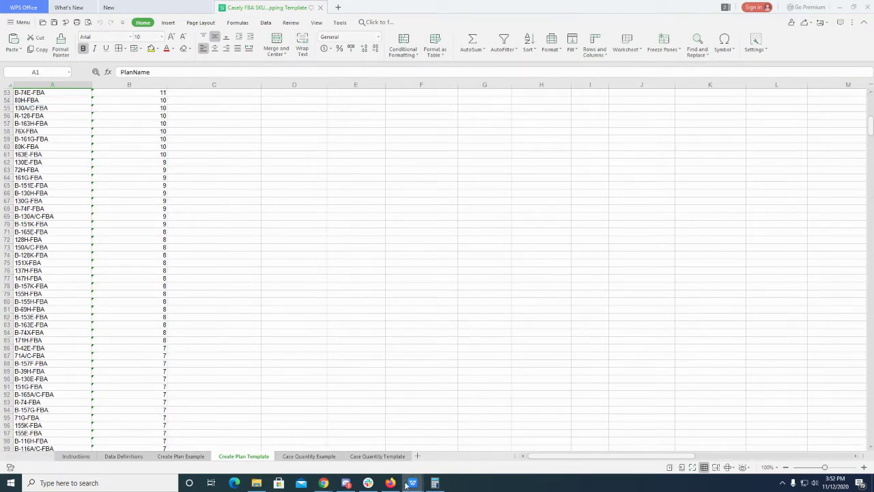
Step: Review the Create Plan Example's plan name, address, MerchantSKU and quantity values
{"action": "left_click", "coordinate": [198, 456]}
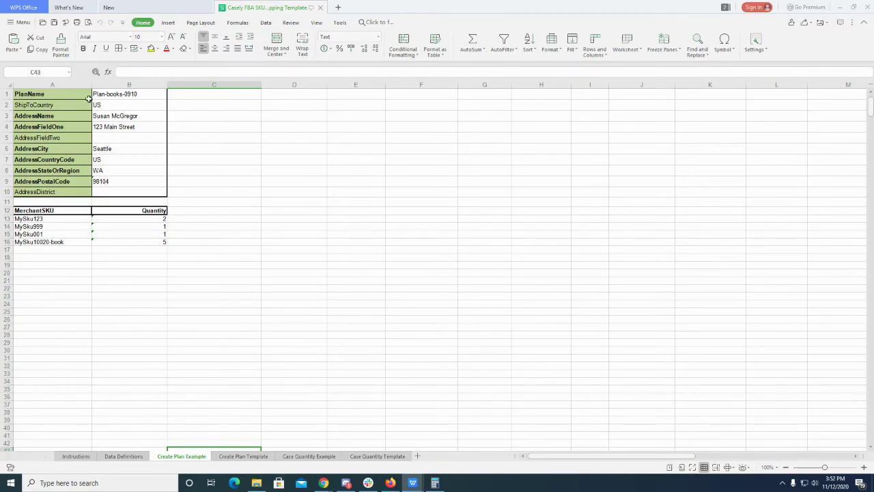
{"action": "left_click_drag", "start_coordinate": [111, 96], "coordinate": [110, 129]}
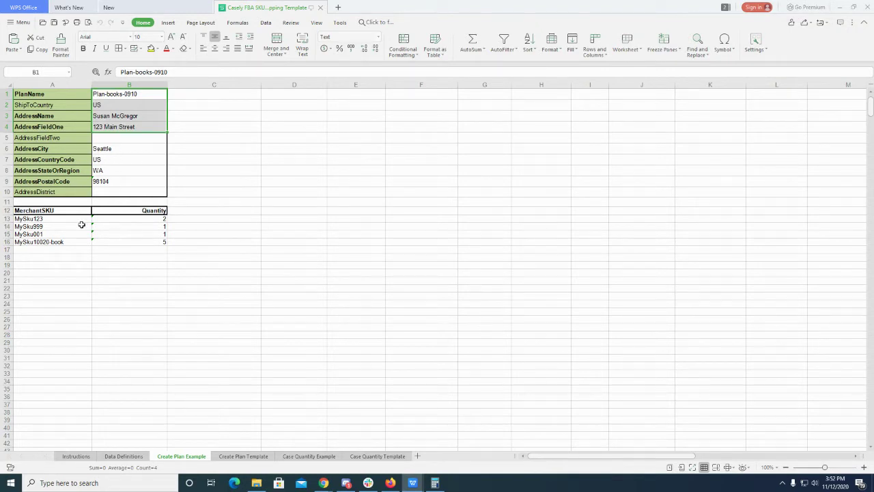
{"action": "left_click_drag", "start_coordinate": [79, 219], "coordinate": [67, 244]}
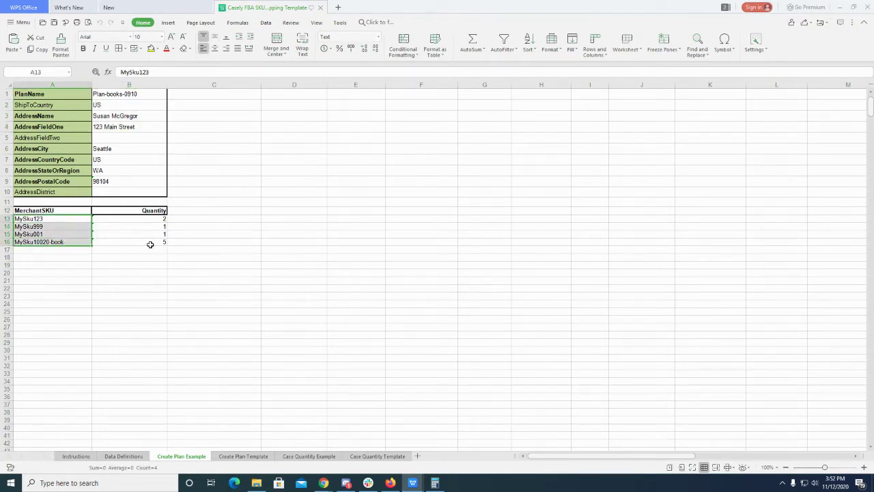
{"action": "left_click_drag", "start_coordinate": [151, 218], "coordinate": [152, 243]}
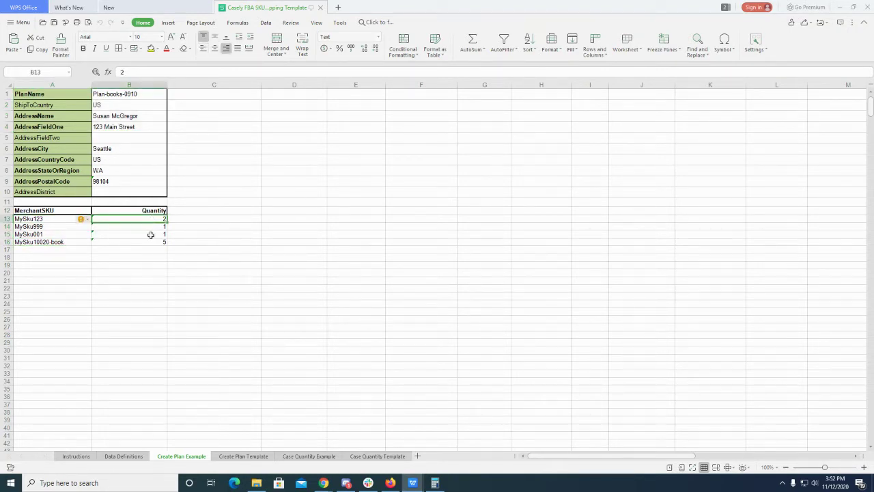
Step: Return to the Create Plan Template sheet and scroll through its SKU list
{"action": "left_click", "coordinate": [253, 456]}
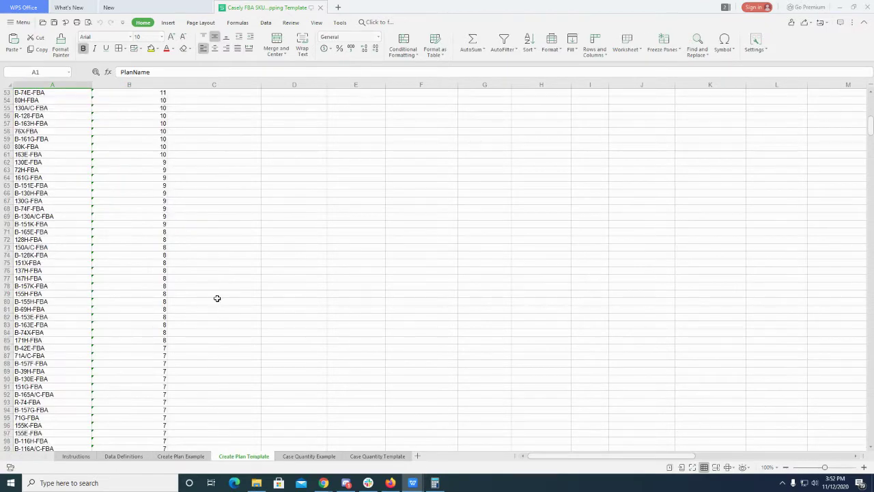
{"action": "scroll", "coordinate": [217, 298], "scroll_direction": "up", "scroll_amount": 10}
{"action": "scroll", "coordinate": [225, 280], "scroll_direction": "up", "scroll_amount": 6}
{"action": "scroll", "coordinate": [225, 278], "scroll_direction": "up", "scroll_amount": 1}
{"action": "scroll", "coordinate": [228, 277], "scroll_direction": "down", "scroll_amount": 3}
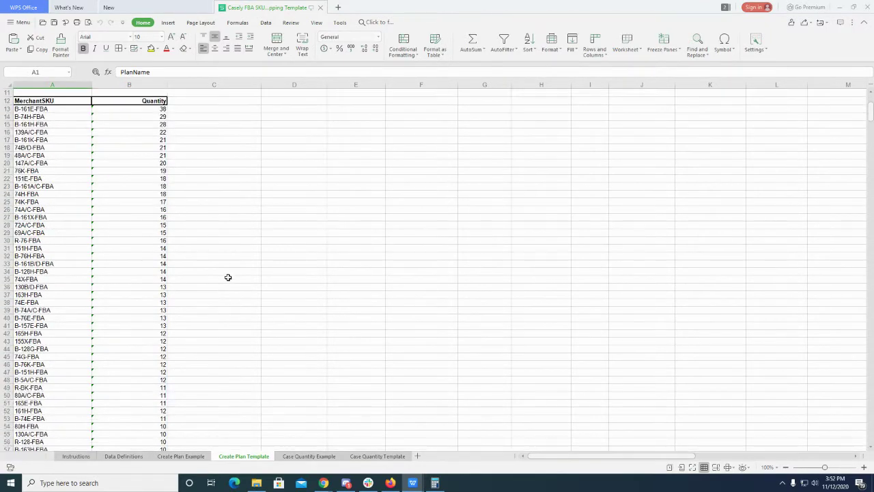
{"action": "scroll", "coordinate": [229, 276], "scroll_direction": "down", "scroll_amount": 2}
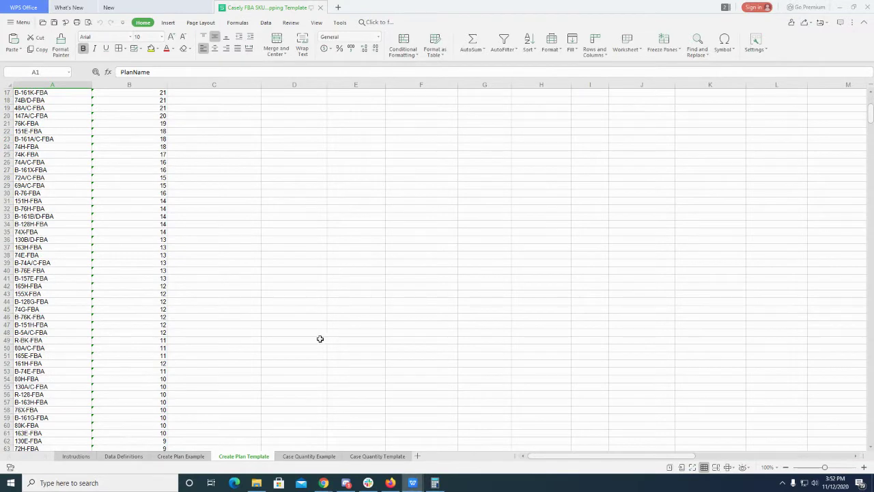
Step: Compare the Case Quantity Template with the Example's MySku123 units per case, cases and quantity 4
{"action": "left_click", "coordinate": [359, 458]}
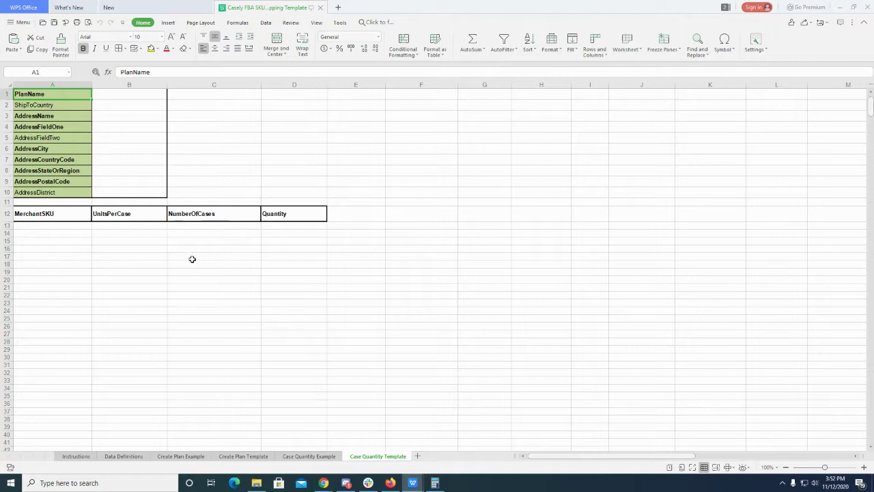
{"action": "left_click", "coordinate": [68, 227]}
{"action": "left_click", "coordinate": [309, 456]}
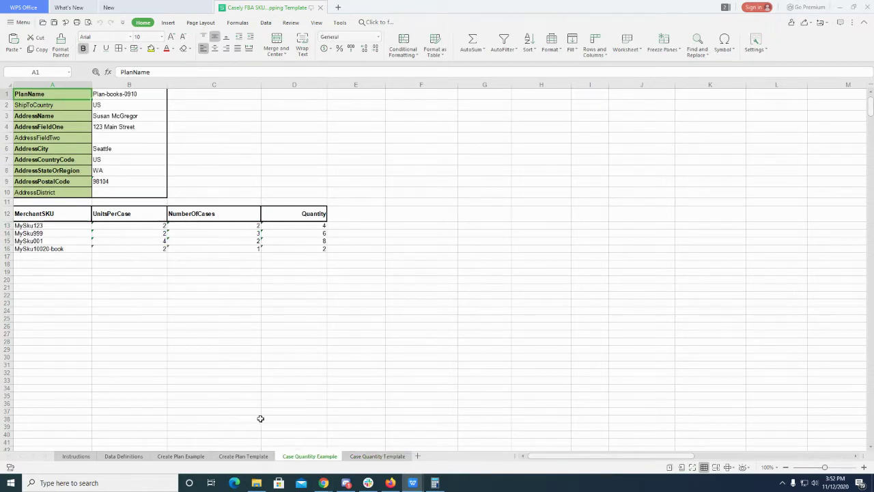
{"action": "left_click", "coordinate": [47, 233]}
{"action": "left_click", "coordinate": [142, 227]}
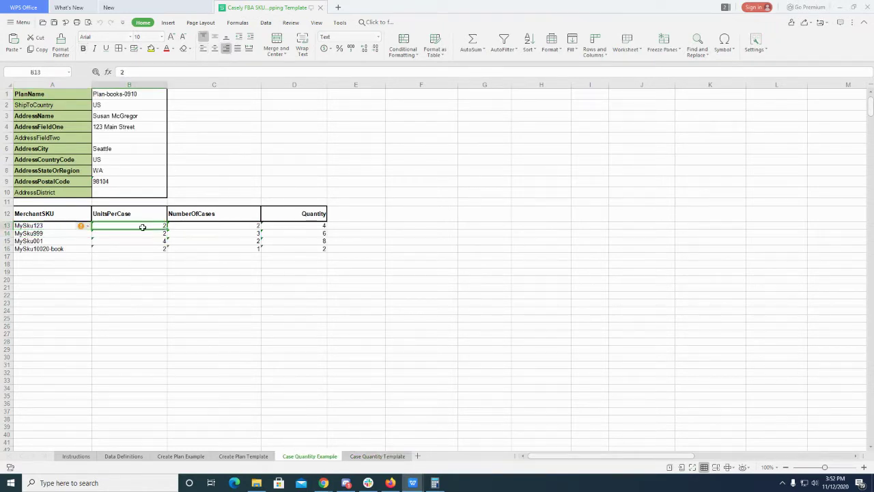
{"action": "left_click", "coordinate": [252, 226]}
{"action": "left_click", "coordinate": [305, 226]}
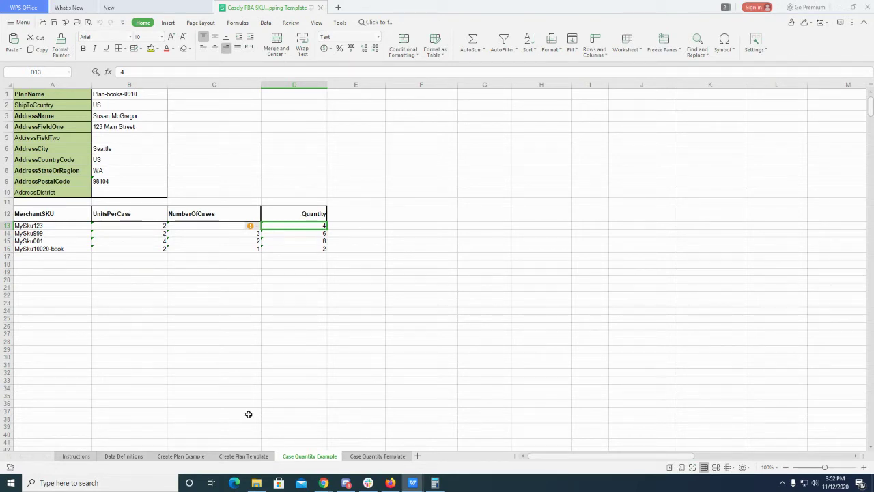
Step: Recheck the empty template, then the example's MySku123 and MySku999 case columns
{"action": "left_click", "coordinate": [365, 457]}
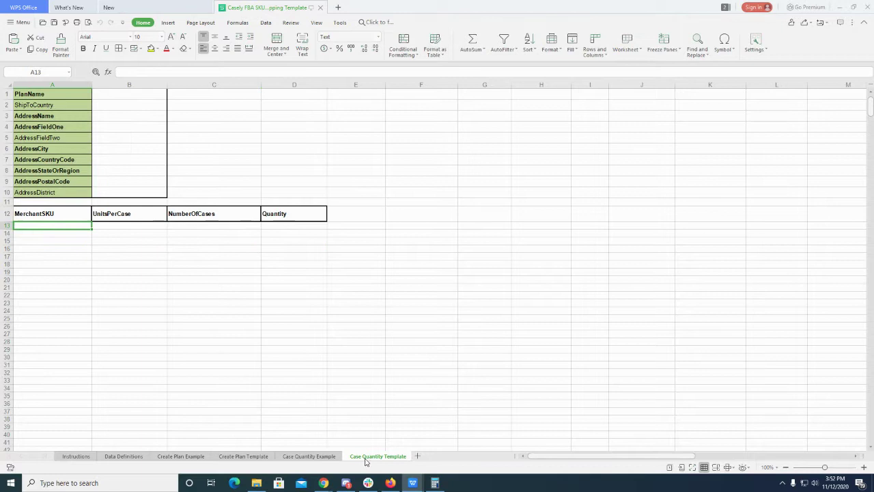
{"action": "left_click", "coordinate": [310, 456]}
{"action": "left_click", "coordinate": [89, 227]}
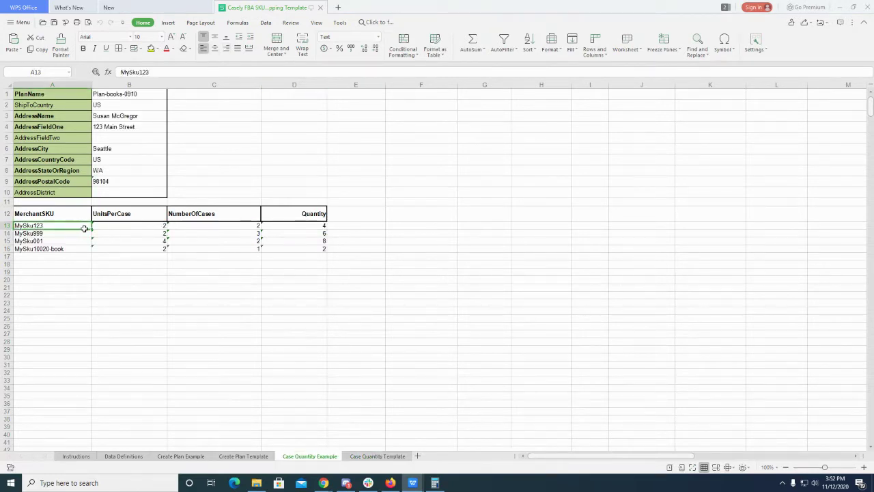
{"action": "left_click", "coordinate": [144, 225]}
{"action": "left_click", "coordinate": [180, 225]}
{"action": "left_click", "coordinate": [286, 225]}
{"action": "left_click", "coordinate": [153, 225]}
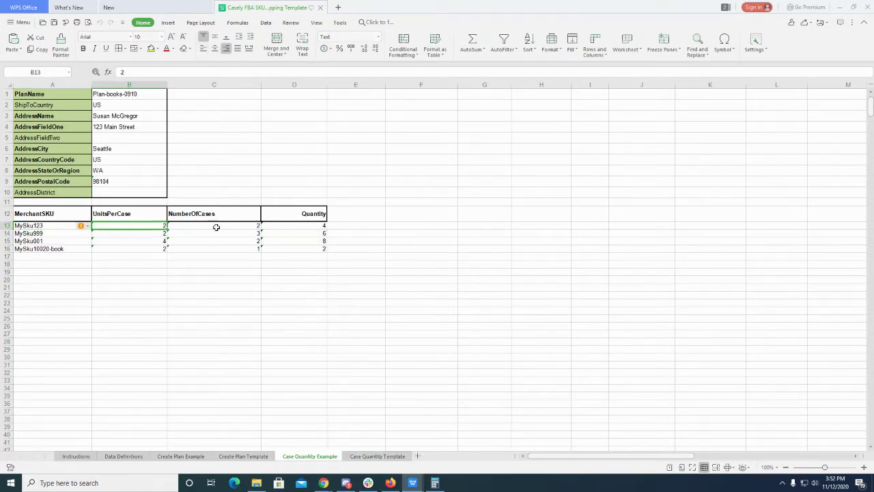
{"action": "left_click", "coordinate": [215, 226]}
{"action": "left_click", "coordinate": [290, 225]}
{"action": "left_click", "coordinate": [194, 226]}
{"action": "left_click", "coordinate": [117, 231]}
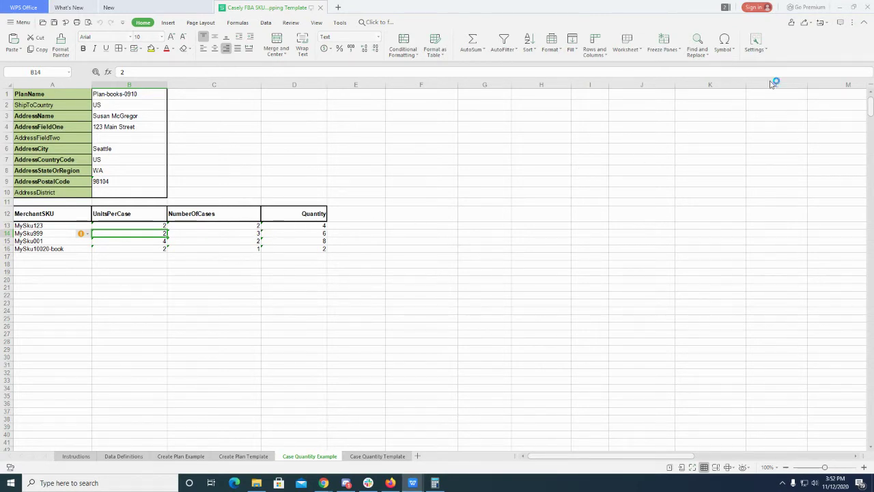
Step: Browse the Downloads folder from the upload page's Choose File, then cancel without attaching anything
{"action": "left_click", "coordinate": [840, 7]}
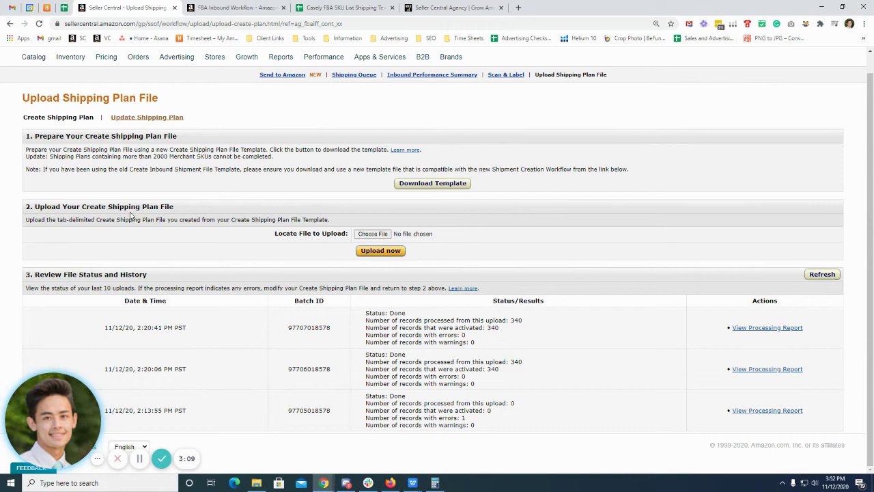
{"action": "left_click", "coordinate": [386, 234]}
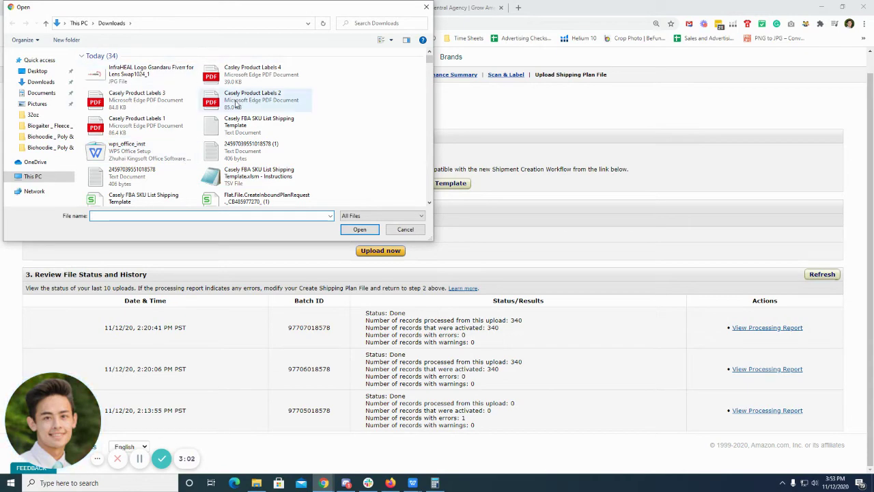
{"action": "scroll", "coordinate": [246, 133], "scroll_direction": "down", "scroll_amount": 1}
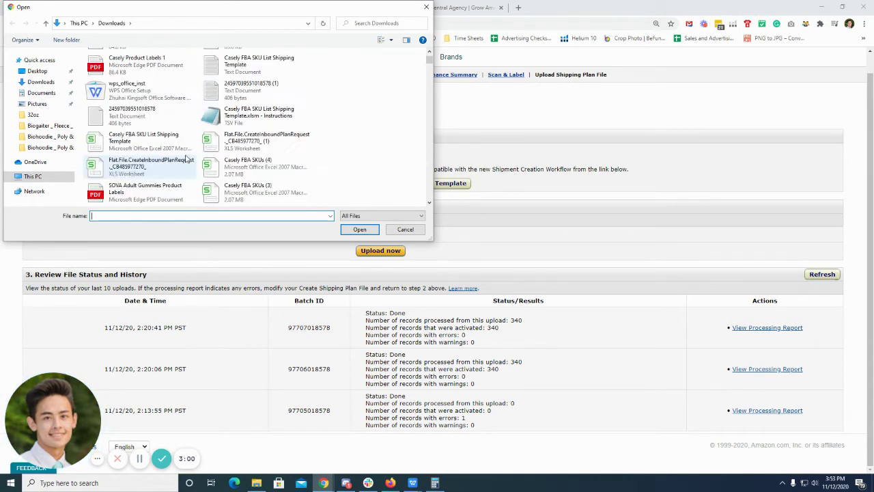
{"action": "scroll", "coordinate": [252, 137], "scroll_direction": "up", "scroll_amount": 1}
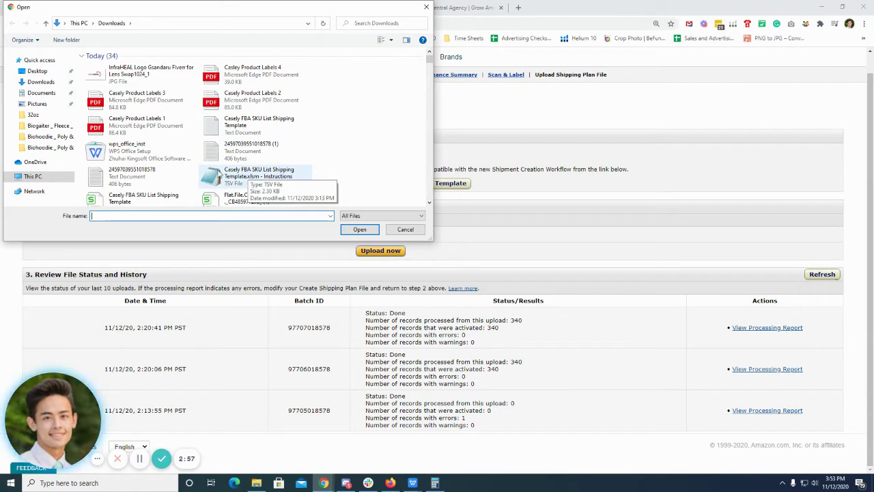
{"action": "left_click", "coordinate": [406, 230]}
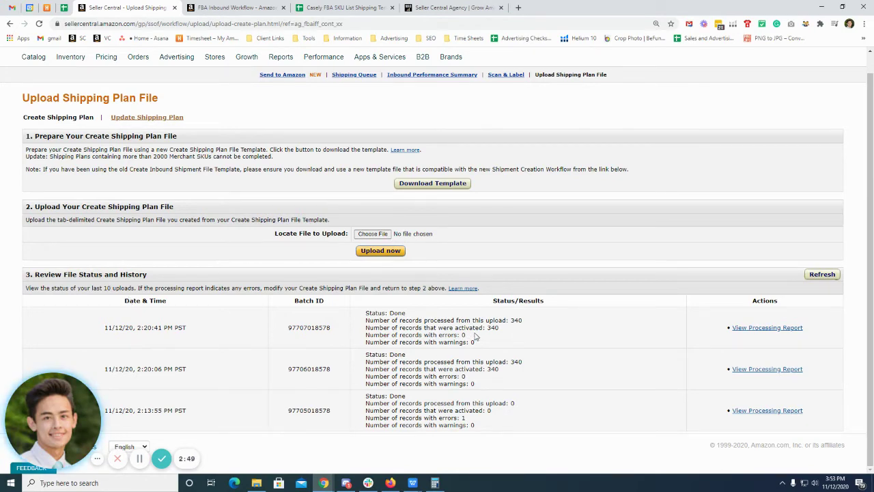
{"action": "scroll", "coordinate": [463, 277], "scroll_direction": "up", "scroll_amount": 1}
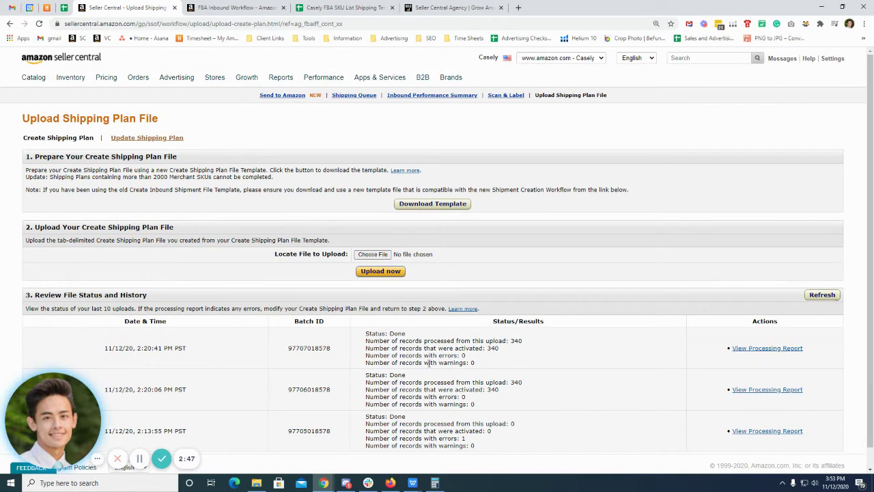
{"action": "double_click", "coordinate": [472, 362]}
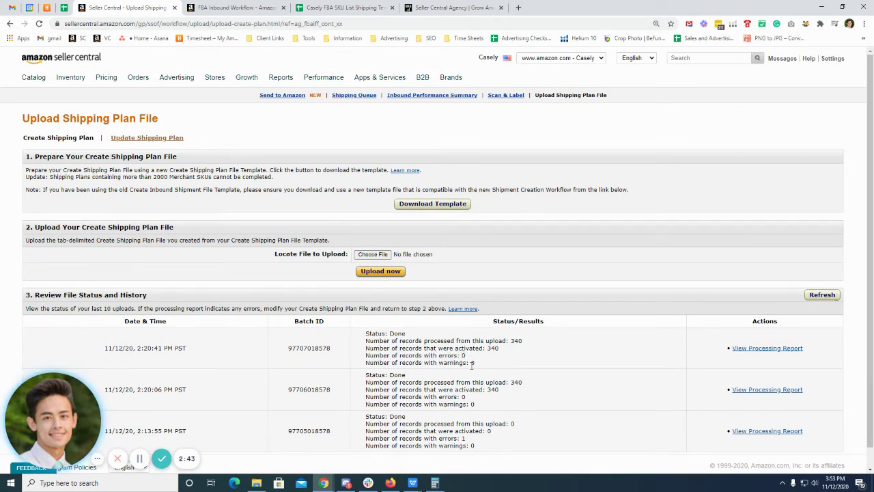
{"action": "triple_click", "coordinate": [464, 440]}
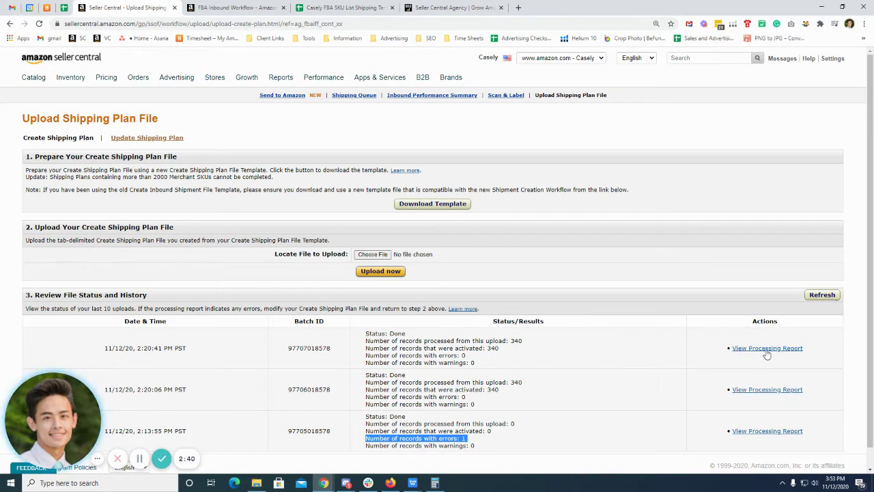
{"action": "left_click", "coordinate": [486, 358]}
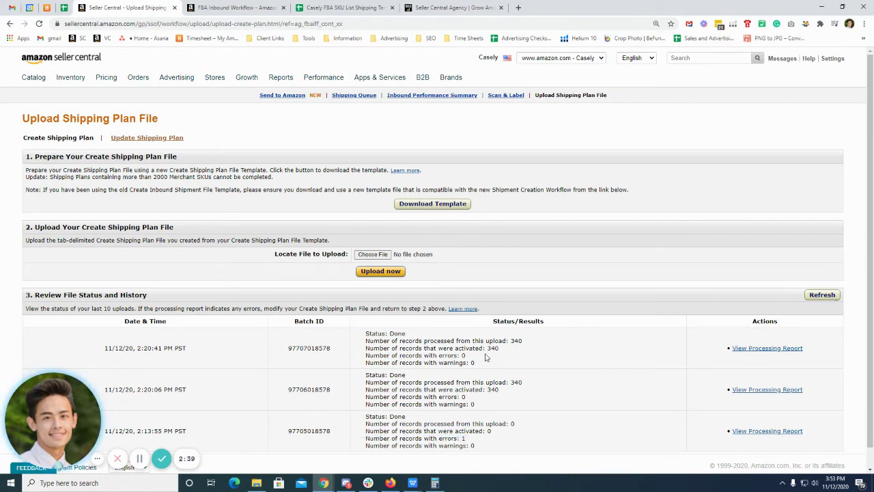
{"action": "double_click", "coordinate": [470, 358]}
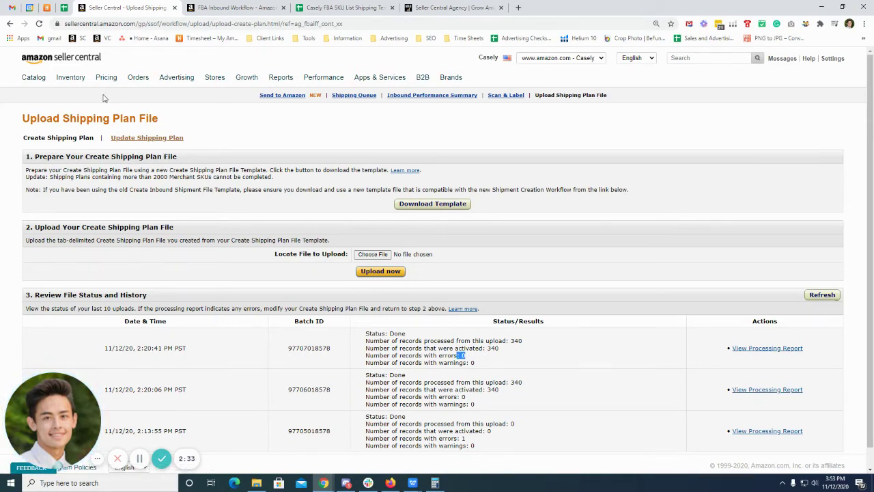
Step: Open the first FBA SKUs shipping plan from Manage FBA Shipments' Shipping Plans list
{"action": "mouse_move", "coordinate": [71, 77]}
{"action": "left_click", "coordinate": [99, 215]}
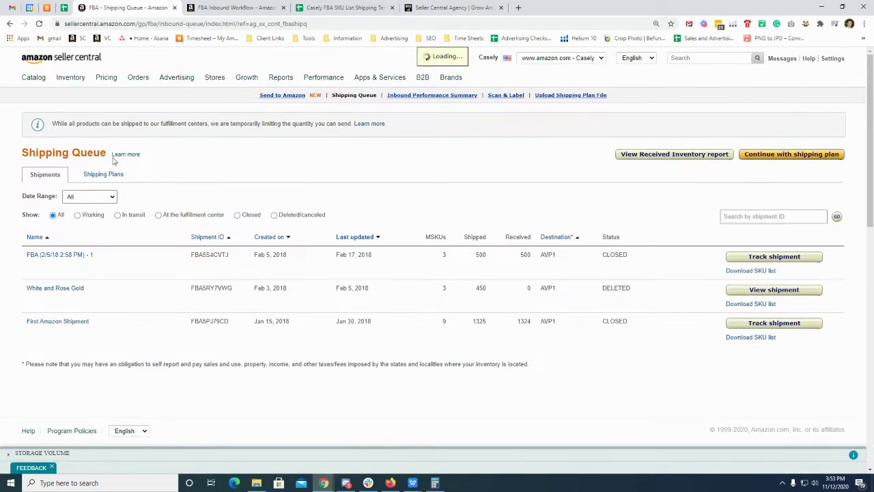
{"action": "left_click", "coordinate": [102, 175]}
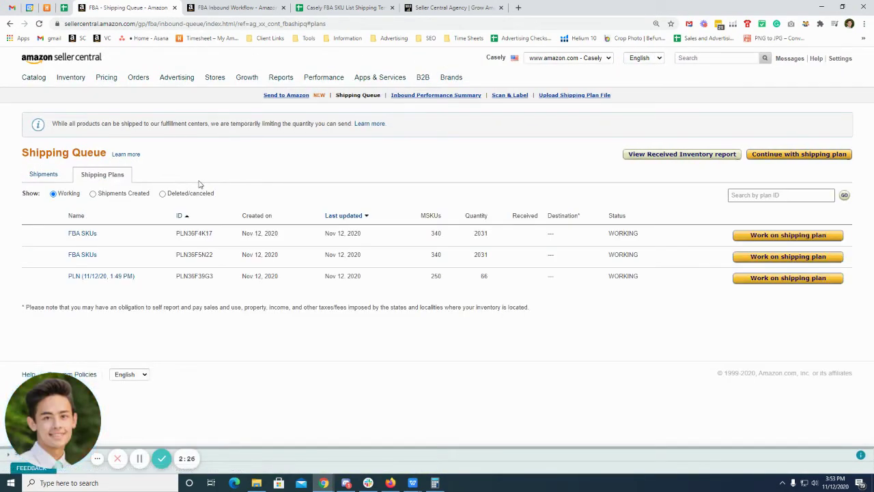
{"action": "left_click", "coordinate": [759, 236]}
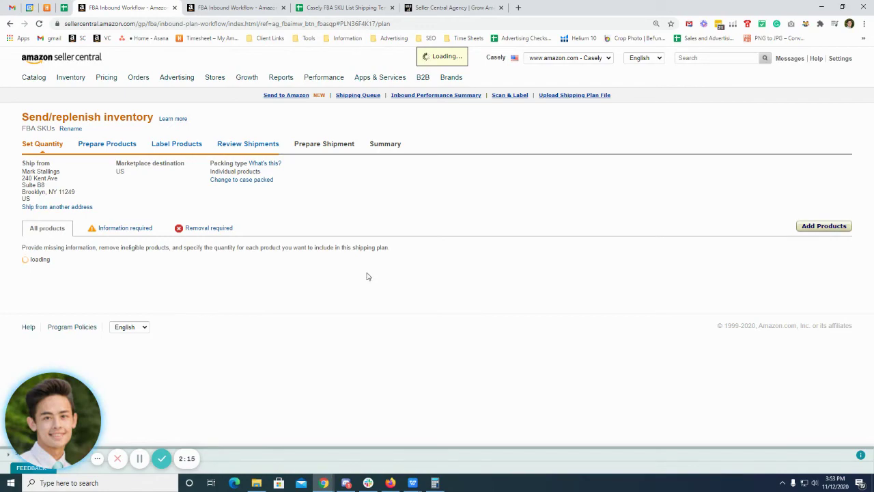
Step: Scroll the Set Quantity list checking prefilled units, starting with 130A/C-FBA
{"action": "scroll", "coordinate": [374, 273], "scroll_direction": "down", "scroll_amount": 3}
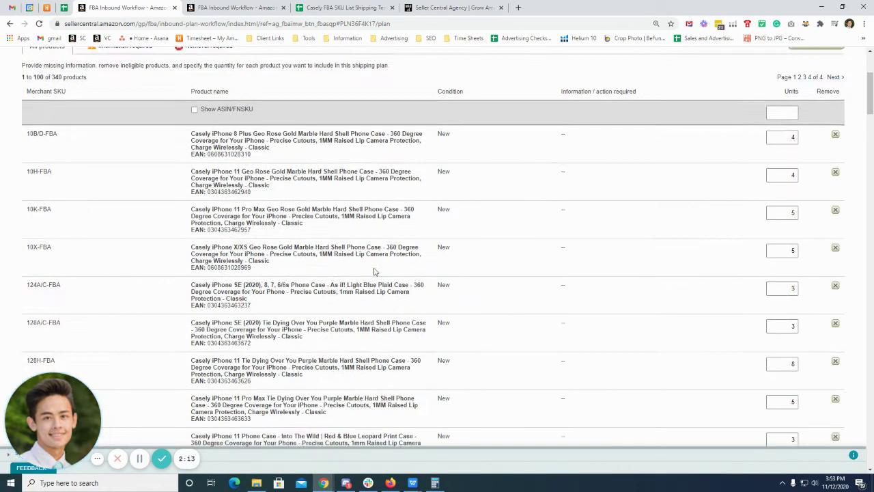
{"action": "scroll", "coordinate": [374, 272], "scroll_direction": "down", "scroll_amount": 3}
{"action": "double_click", "coordinate": [785, 293]}
{"action": "scroll", "coordinate": [631, 339], "scroll_direction": "down", "scroll_amount": 1}
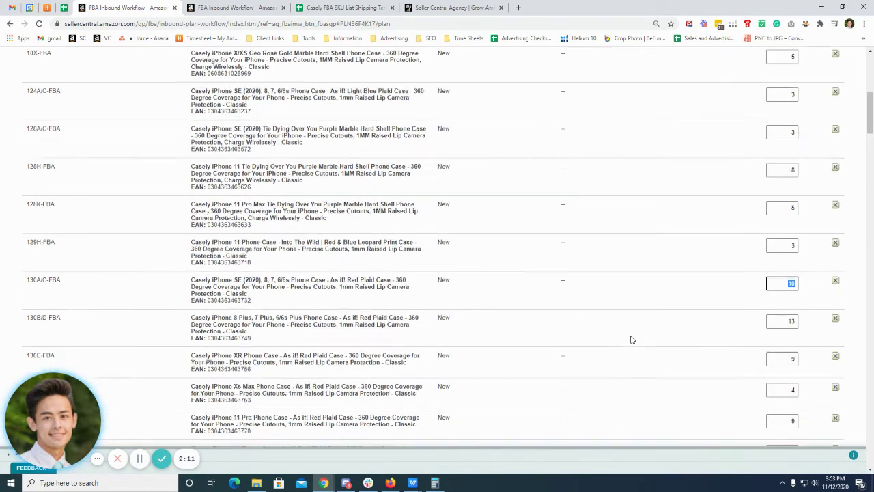
{"action": "scroll", "coordinate": [683, 320], "scroll_direction": "down", "scroll_amount": 1}
{"action": "left_click", "coordinate": [771, 311]}
{"action": "scroll", "coordinate": [703, 294], "scroll_direction": "down", "scroll_amount": 3}
{"action": "scroll", "coordinate": [679, 273], "scroll_direction": "down", "scroll_amount": 5}
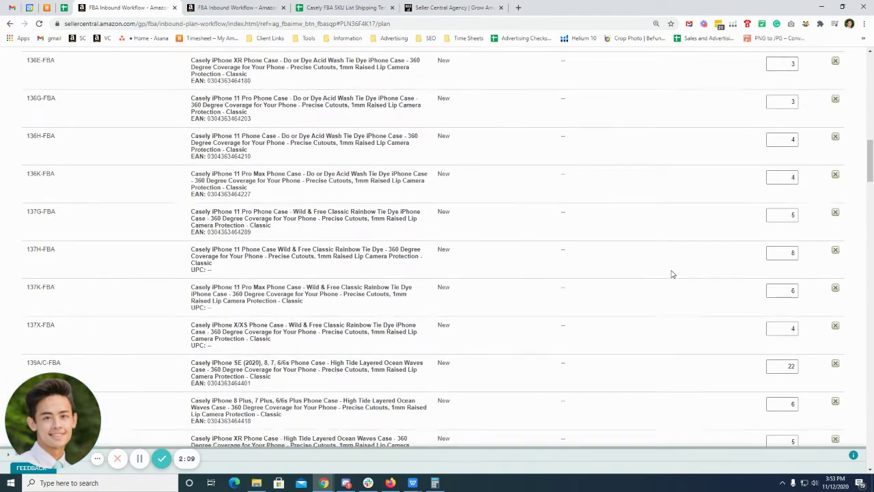
{"action": "scroll", "coordinate": [672, 273], "scroll_direction": "down", "scroll_amount": 3}
{"action": "scroll", "coordinate": [672, 273], "scroll_direction": "down", "scroll_amount": 3}
{"action": "scroll", "coordinate": [671, 274], "scroll_direction": "down", "scroll_amount": 3}
{"action": "scroll", "coordinate": [662, 272], "scroll_direction": "down", "scroll_amount": 3}
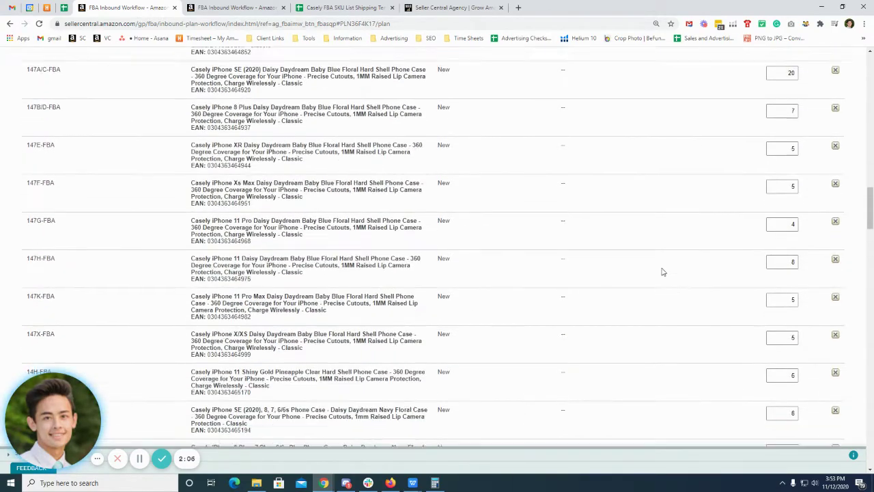
{"action": "scroll", "coordinate": [662, 271], "scroll_direction": "down", "scroll_amount": 2}
{"action": "scroll", "coordinate": [745, 267], "scroll_direction": "down", "scroll_amount": 1}
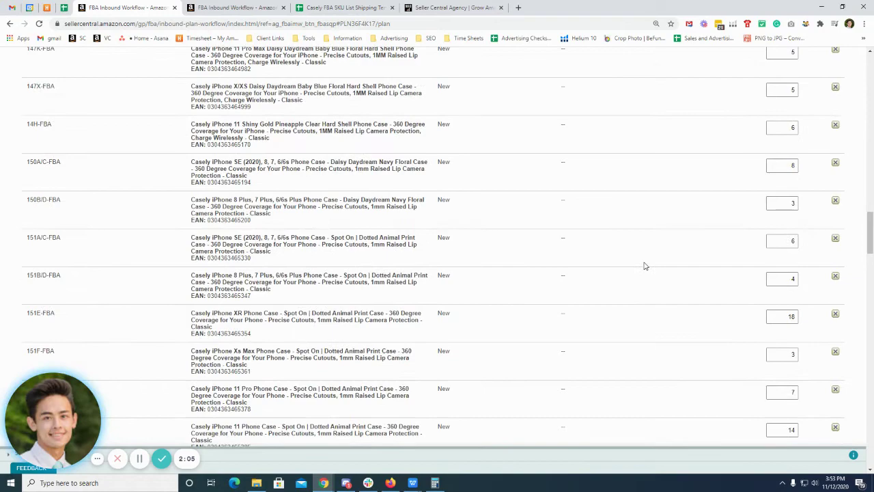
{"action": "scroll", "coordinate": [644, 265], "scroll_direction": "down", "scroll_amount": 1}
{"action": "left_click", "coordinate": [770, 344]}
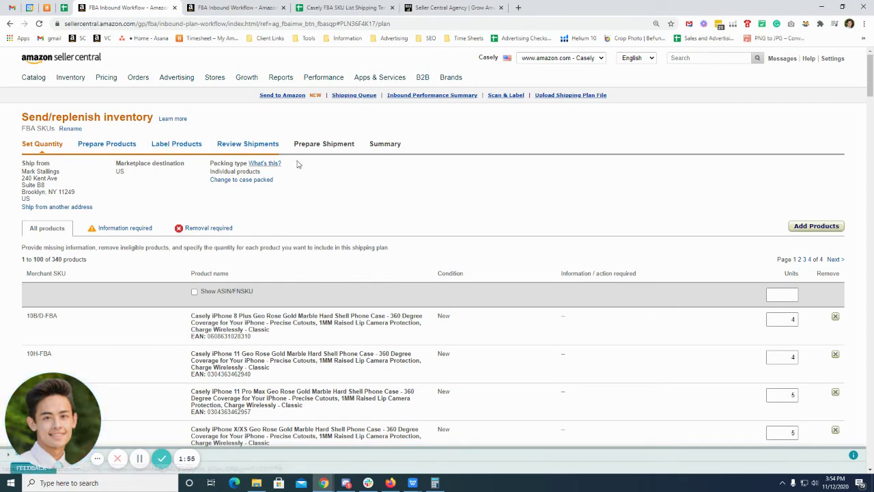
Step: Confirm all 340 products loaded, then switch to the My Amazon Guy homepage tab
{"action": "scroll", "coordinate": [342, 200], "scroll_direction": "down", "scroll_amount": 1}
{"action": "scroll", "coordinate": [352, 196], "scroll_direction": "up", "scroll_amount": 1}
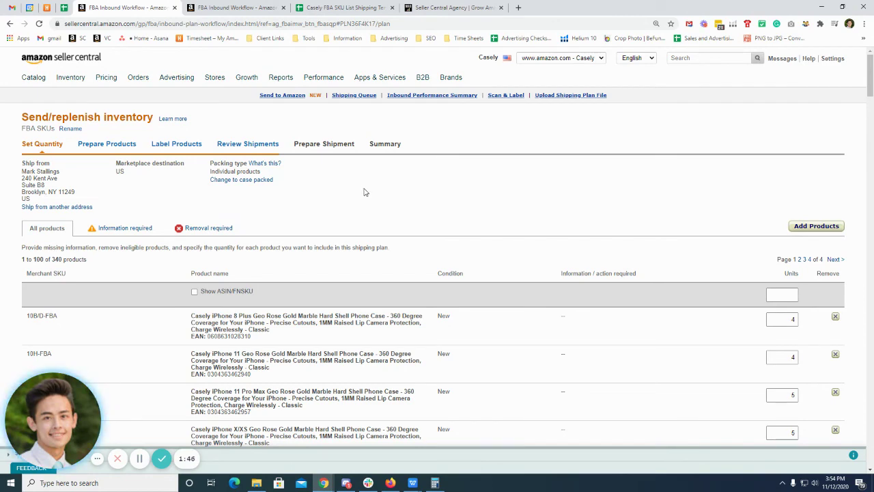
{"action": "scroll", "coordinate": [364, 189], "scroll_direction": "down", "scroll_amount": 2}
{"action": "scroll", "coordinate": [363, 188], "scroll_direction": "up", "scroll_amount": 1}
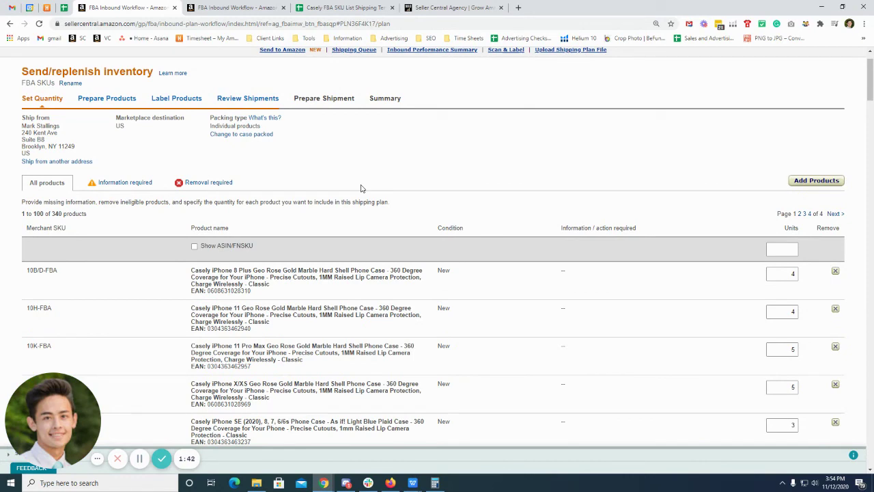
{"action": "left_click", "coordinate": [443, 8]}
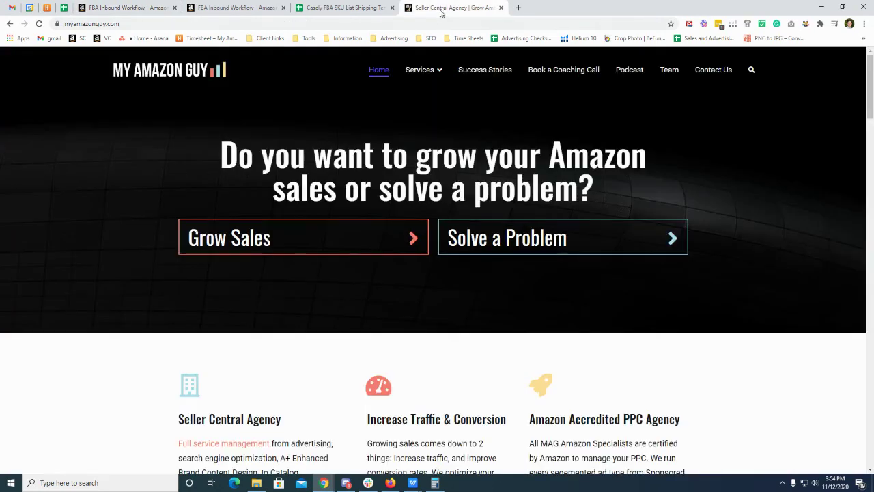